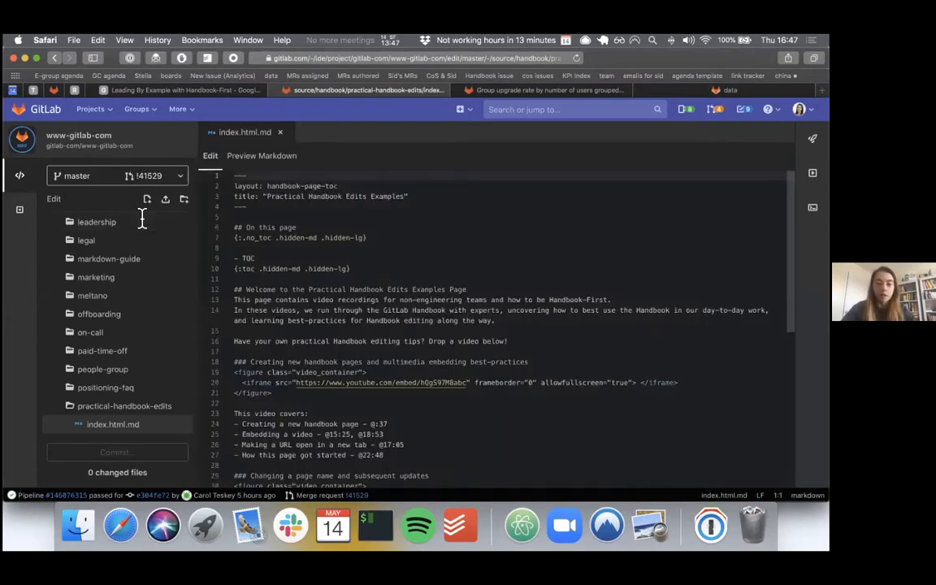
# Add the heading "### Adding a video" below the issue templates list at the end of index.html.md.
pyautogui.click(332, 310)
pyautogui.scroll(-8, 333, 309)
pyautogui.click(605, 471)
pyautogui.press('Return')
pyautogui.press('Return')
pyautogui.write('###')
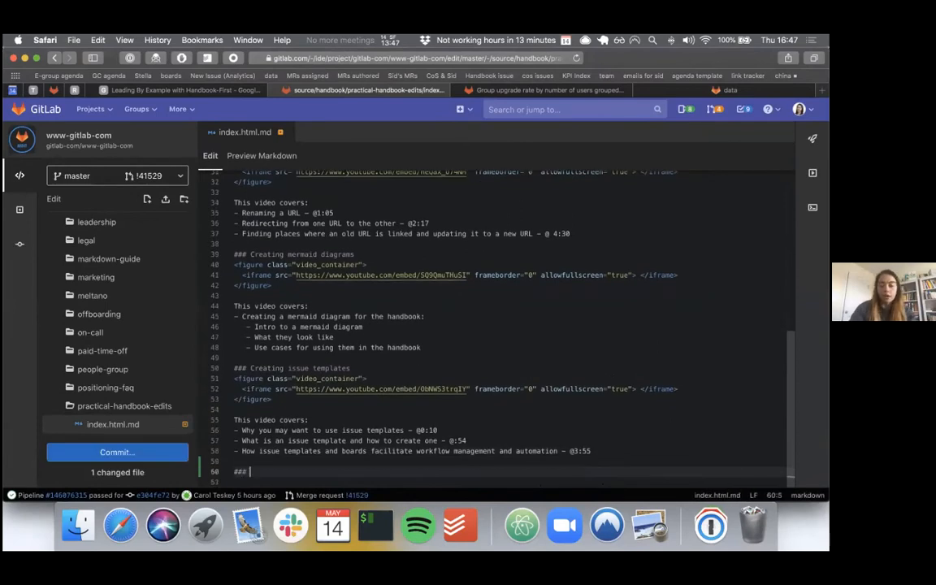
pyautogui.write(' Adding a video')
pyautogui.press('Return')
pyautogui.press('Return')
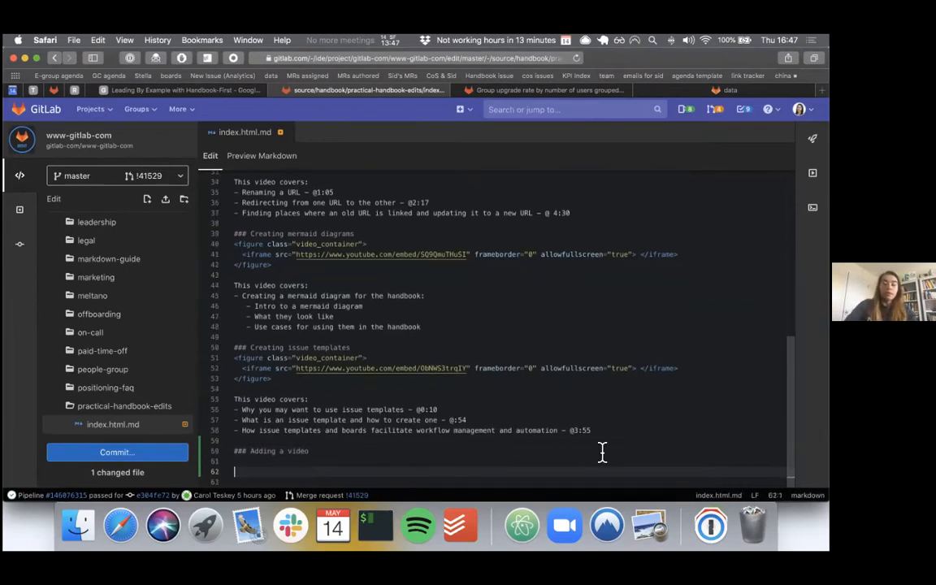
# Change the wording of the new last heading to "Adding an image".
pyautogui.click(299, 451)
pyautogui.press('Delete')
pyautogui.press('Delete')
pyautogui.press('BackSpace')
pyautogui.press('BackSpace')
pyautogui.press('BackSpace')
pyautogui.press('BackSpace')
pyautogui.write('n image')
pyautogui.press('Return')
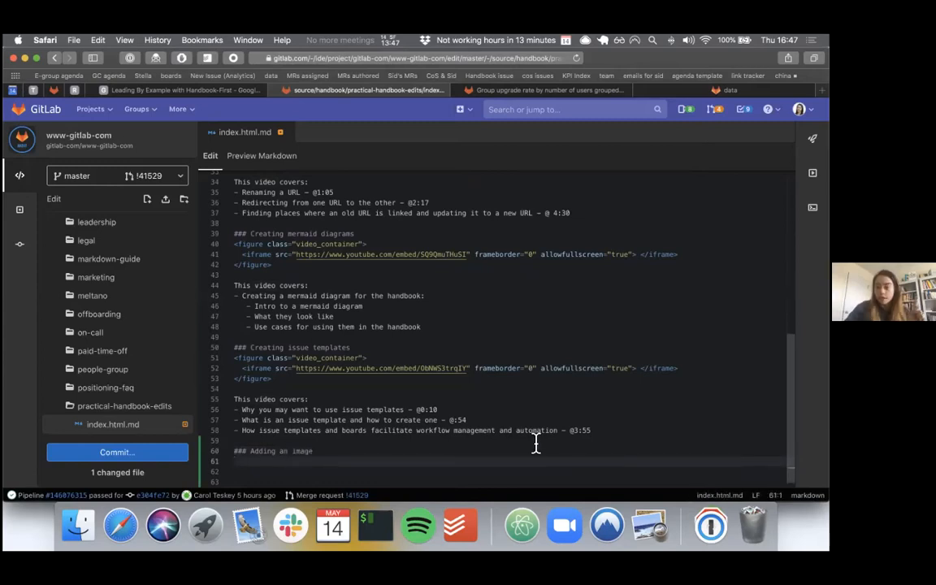
# Commit the change to a new branch with a new merge request, using the message "Add image section to the handbook".
pyautogui.click(155, 454)
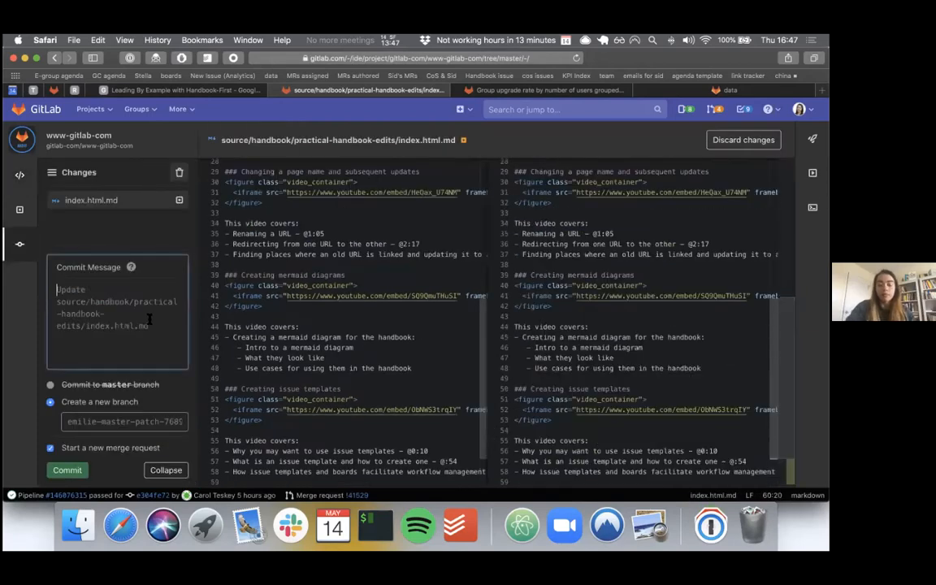
pyautogui.write('Add image')
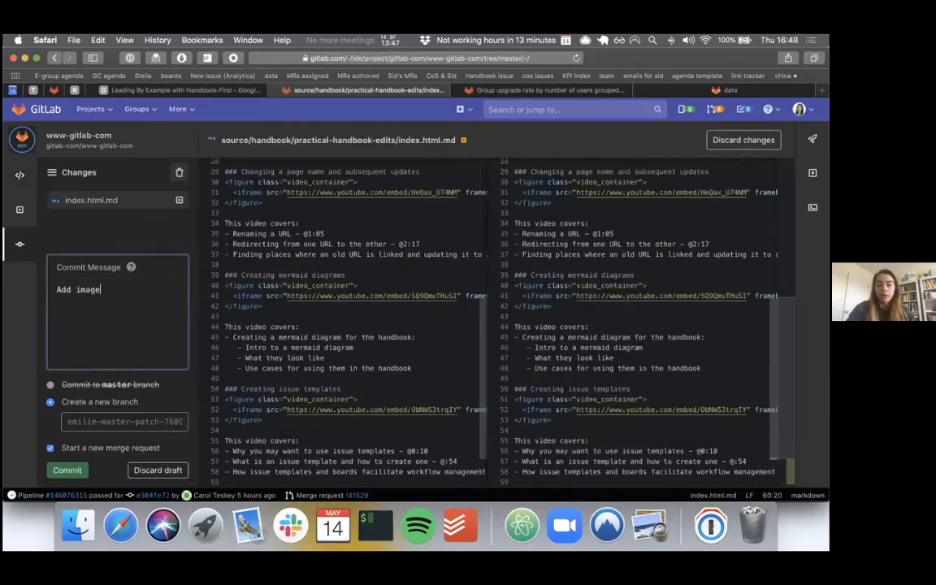
pyautogui.write(' sectino to the handbook')
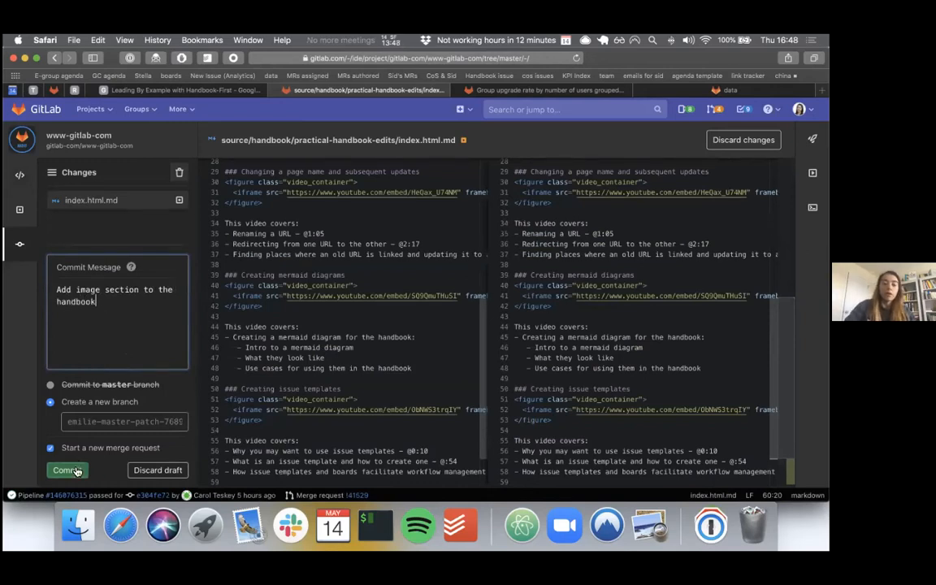
pyautogui.click(73, 469)
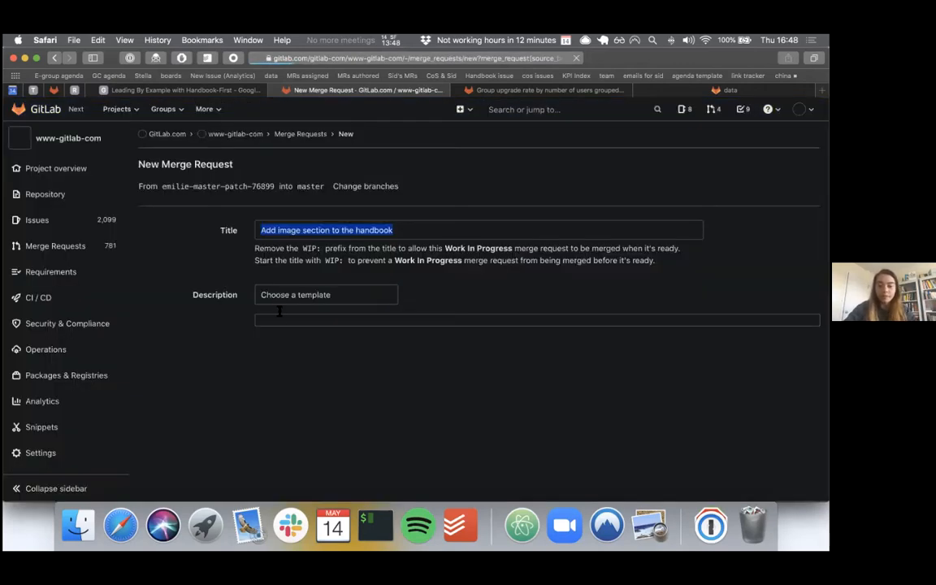
# Submit the new merge request with its prefilled title, description and assignee.
pyautogui.scroll(-5, 279, 311)
pyautogui.click(427, 433)
pyautogui.scroll(-2, 427, 433)
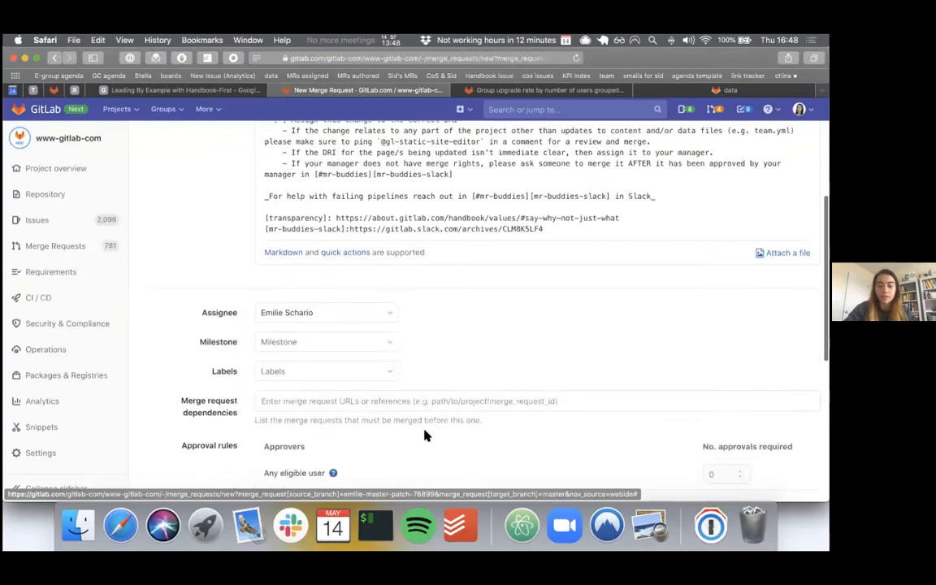
pyautogui.scroll(-4, 424, 436)
pyautogui.click(182, 429)
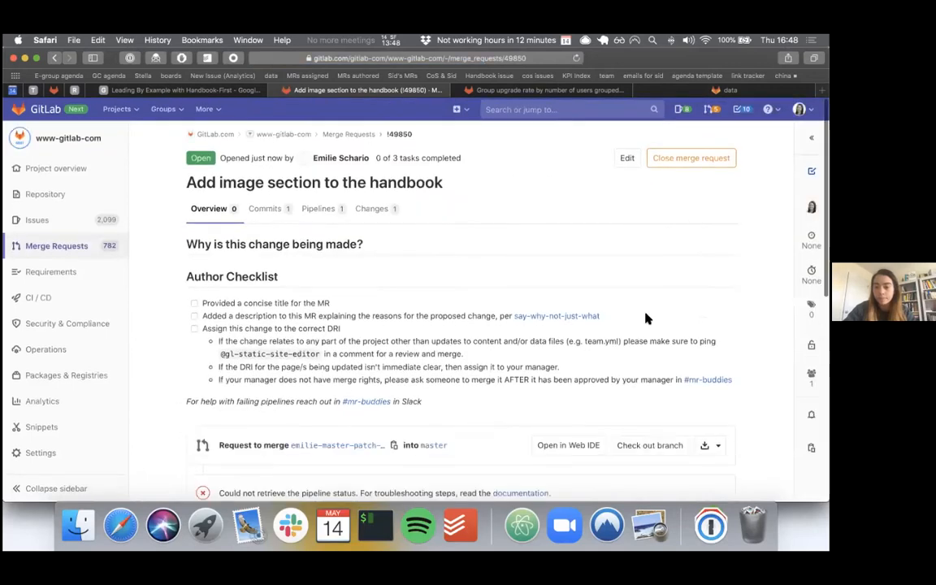
# Open the merge request's branch in the Web IDE in a new browser tab.
pyautogui.scroll(-2, 571, 374)
pyautogui.rightClick(571, 374)
pyautogui.click(605, 363)
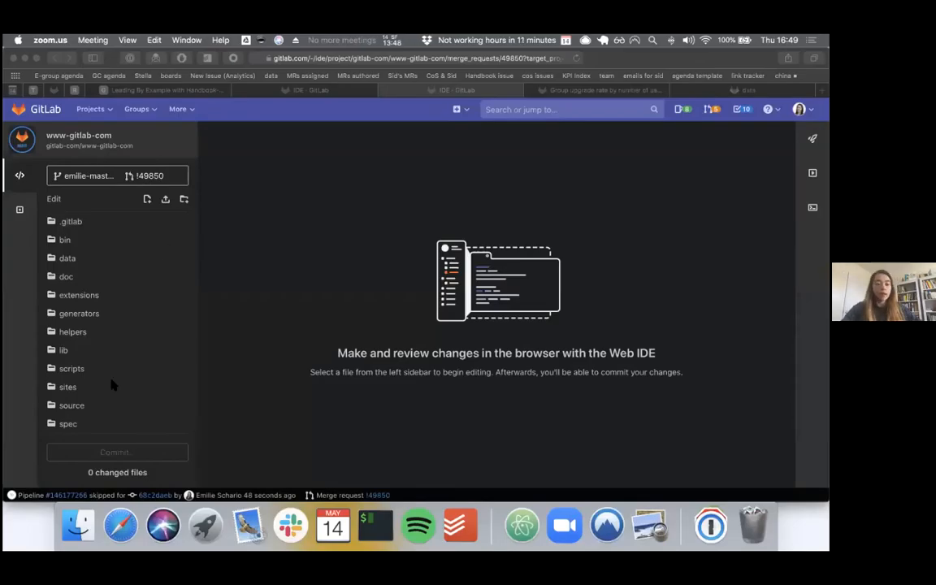
# Expand the source/handbook/practical-handbook-edits folder in the file tree.
pyautogui.click(90, 406)
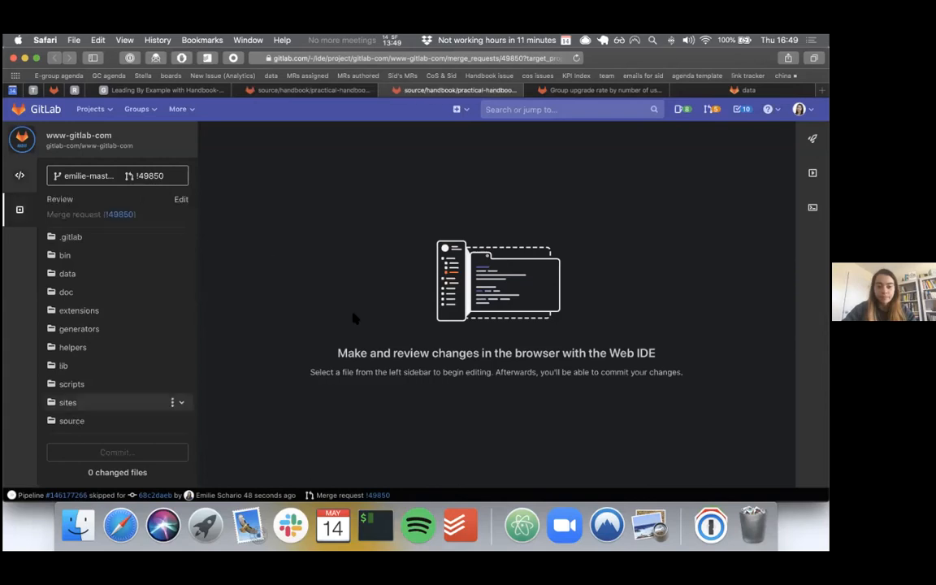
pyautogui.click(122, 403)
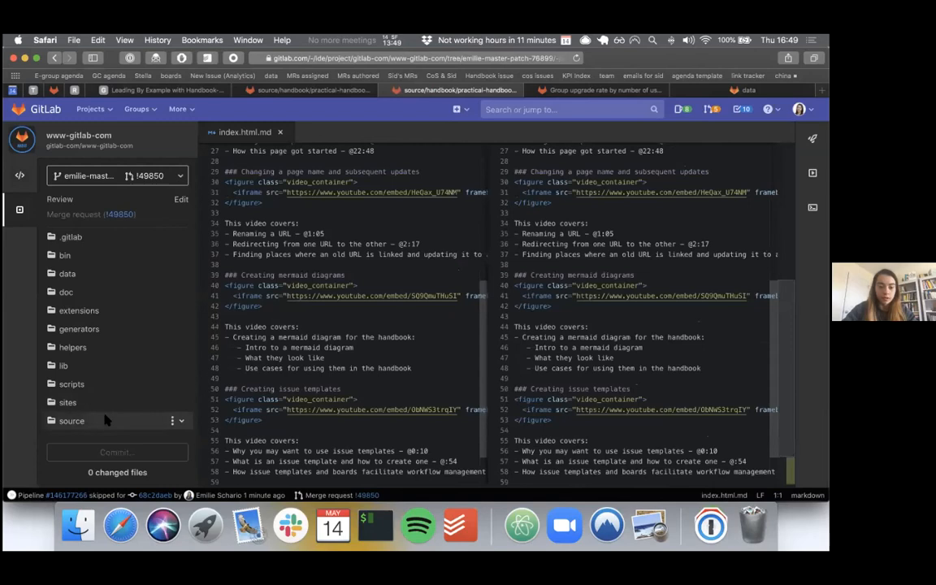
pyautogui.click(105, 420)
pyautogui.scroll(-5, 113, 328)
pyautogui.scroll(-15, 113, 330)
pyautogui.scroll(10, 113, 329)
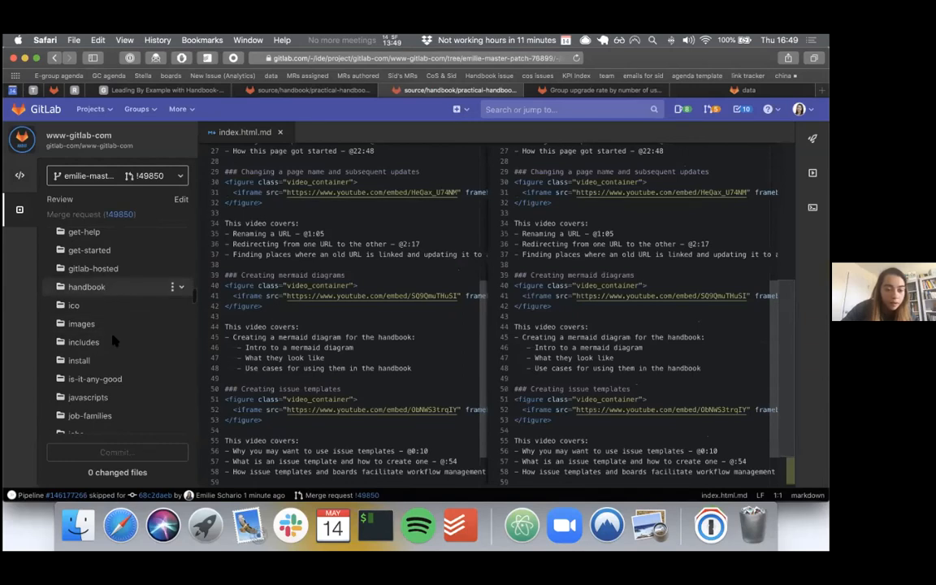
pyautogui.scroll(-8, 113, 341)
pyautogui.scroll(-10, 113, 341)
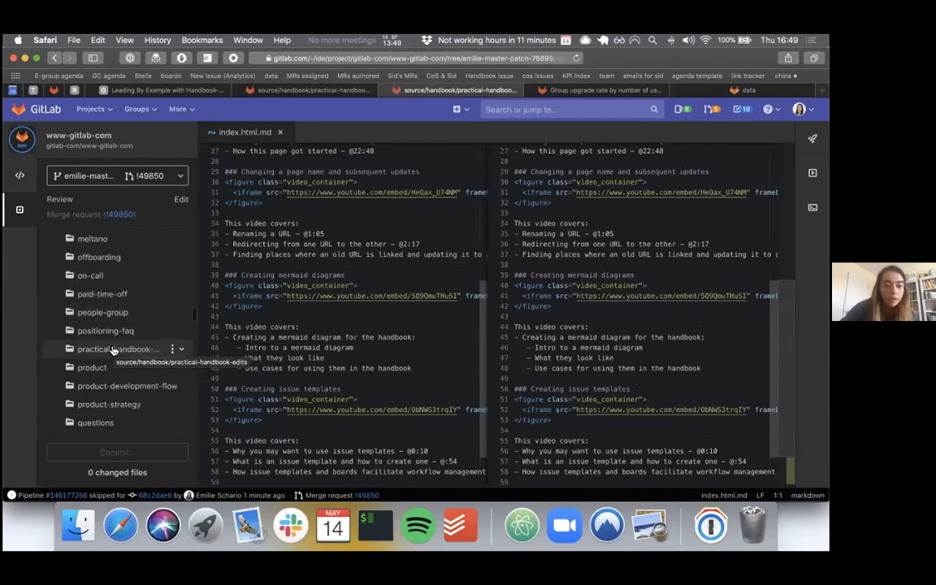
pyautogui.click(113, 350)
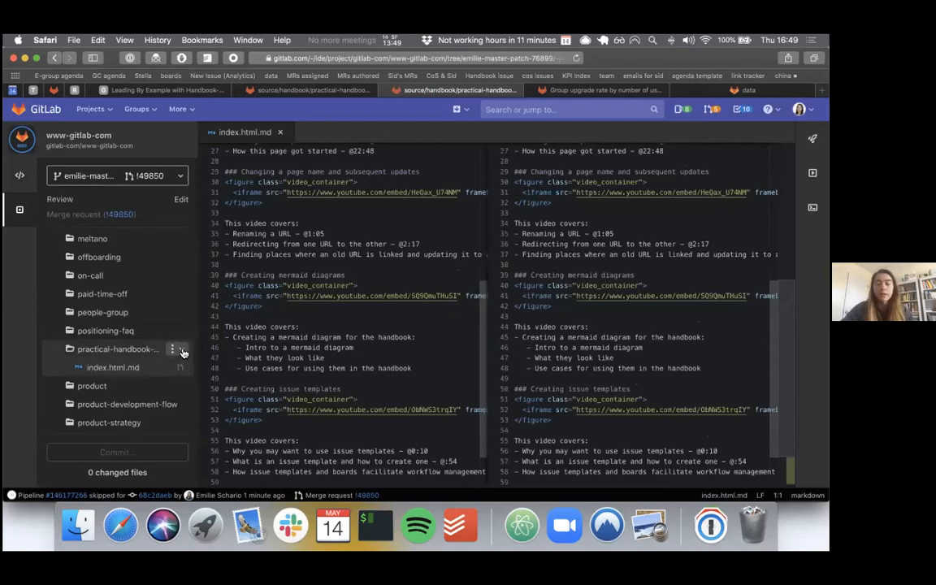
# Upload the image file "picture" from the Desktop into the practical-handbook-edits folder.
pyautogui.click(183, 351)
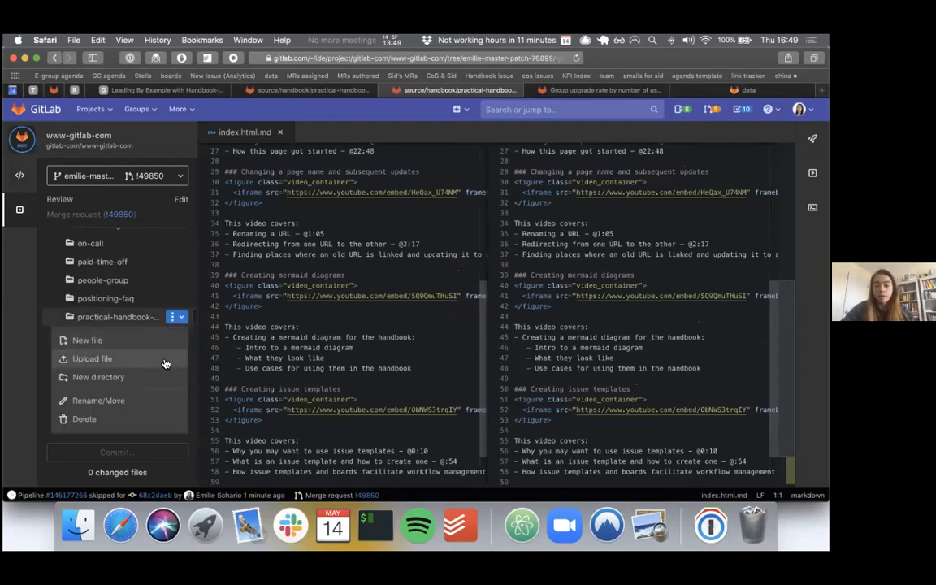
pyautogui.click(162, 360)
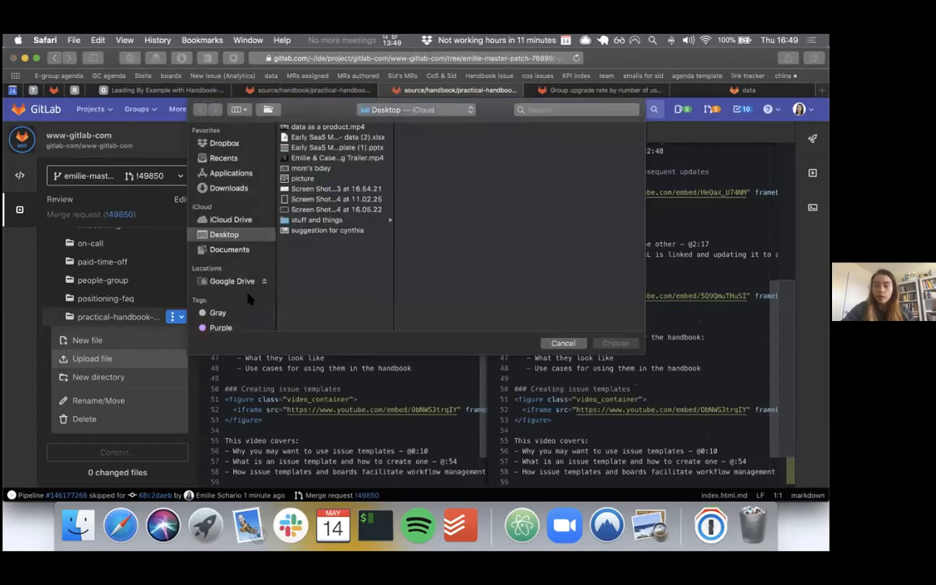
pyautogui.doubleClick(309, 179)
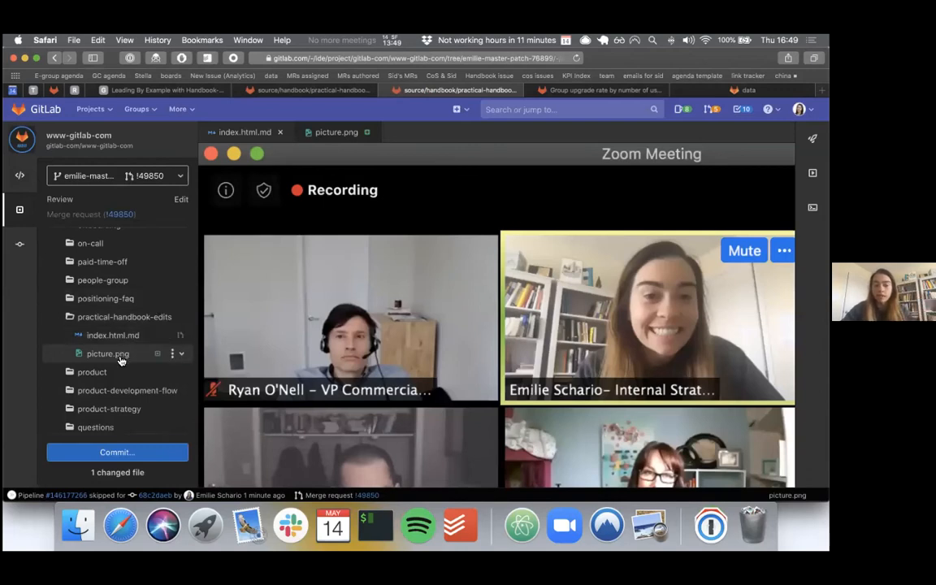
# Return to index.html.md in edit mode at the "Adding an image" section.
pyautogui.click(187, 343)
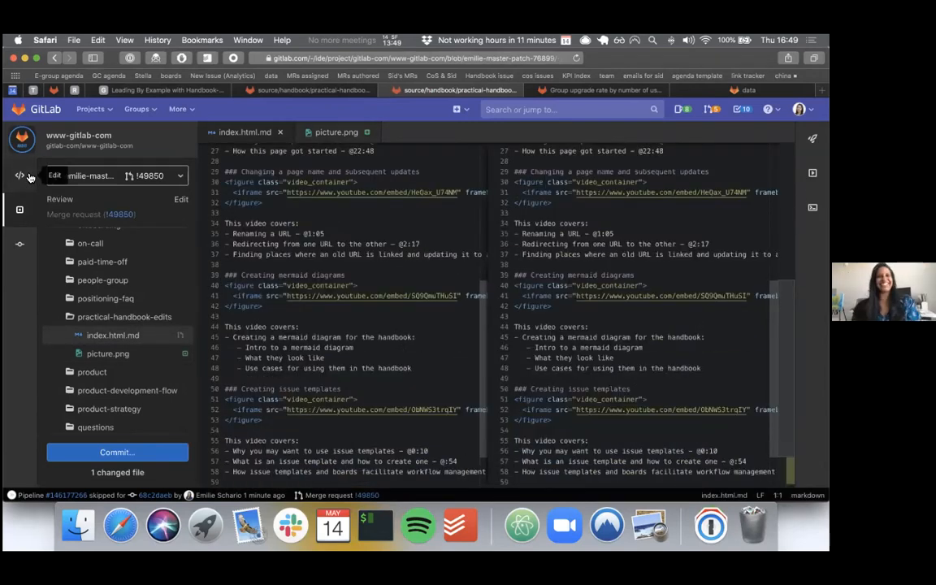
pyautogui.click(27, 176)
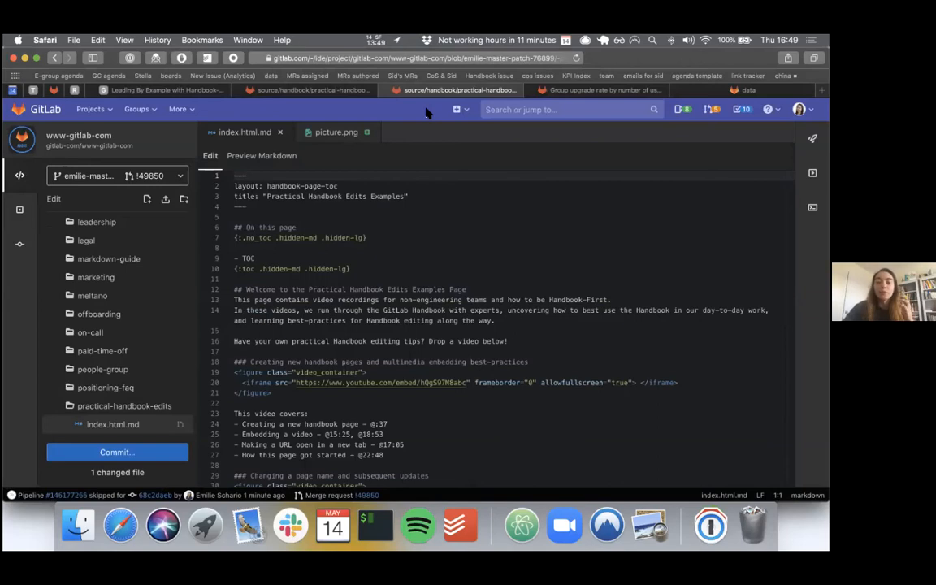
pyautogui.scroll(-10, 396, 334)
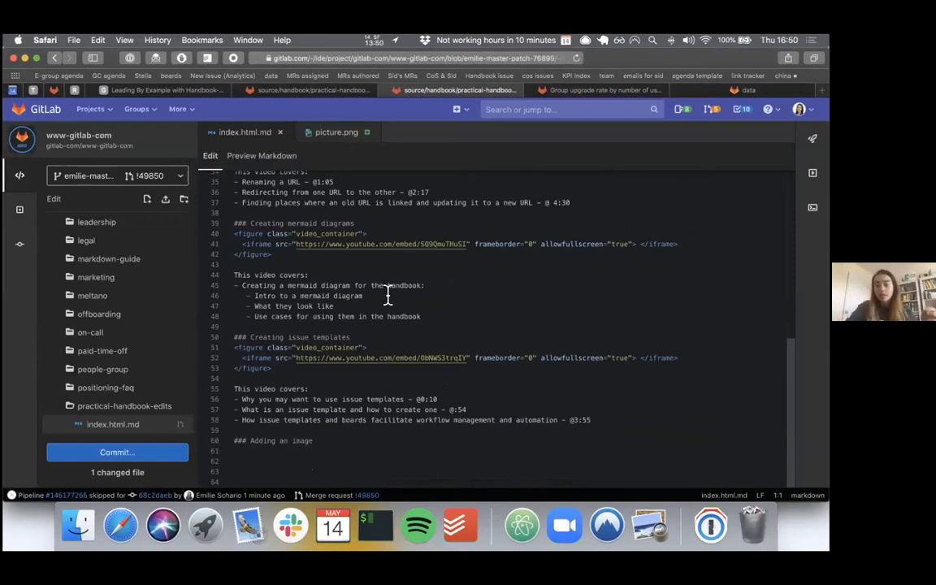
# Open the Data Team handbook's Sisense page in a new browser tab.
pyautogui.press('super+t')
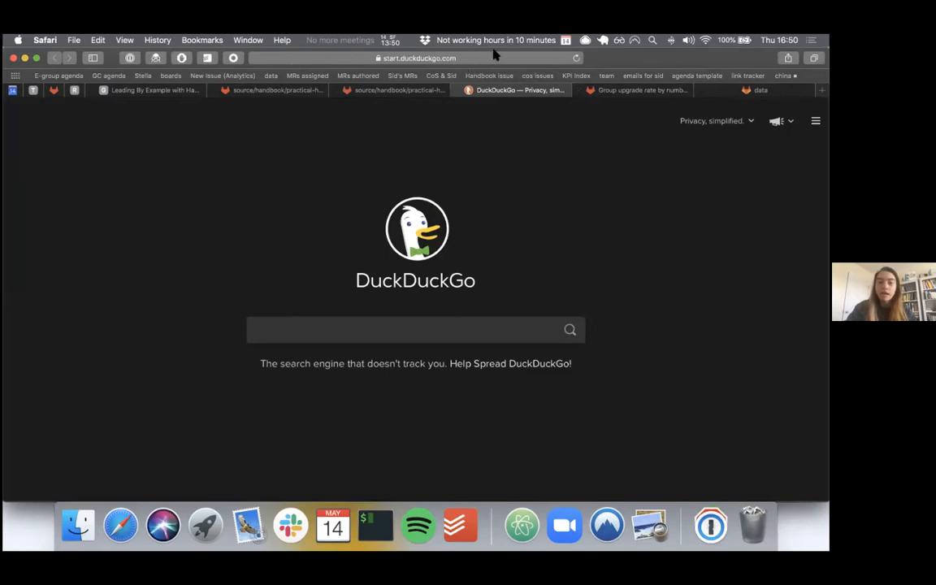
pyautogui.click(271, 76)
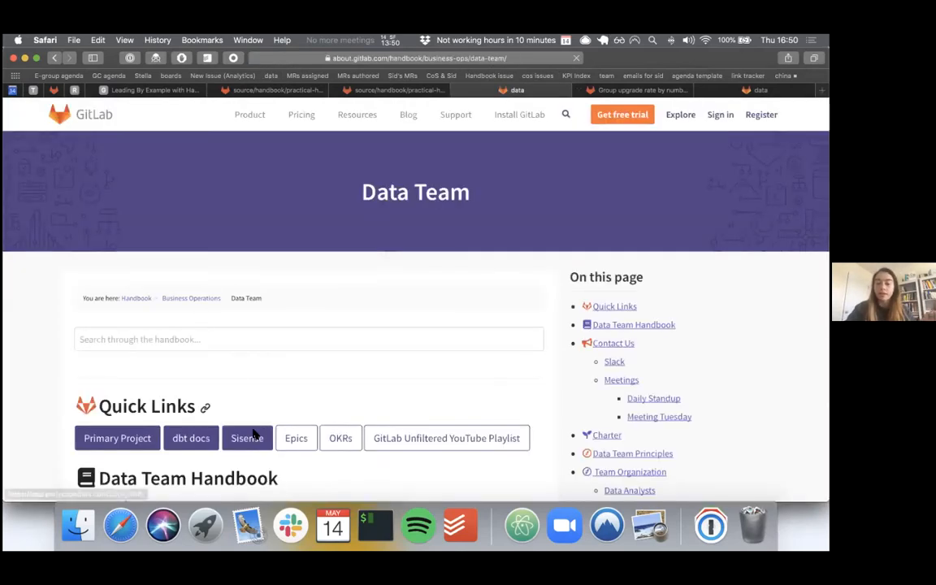
pyautogui.click(251, 438)
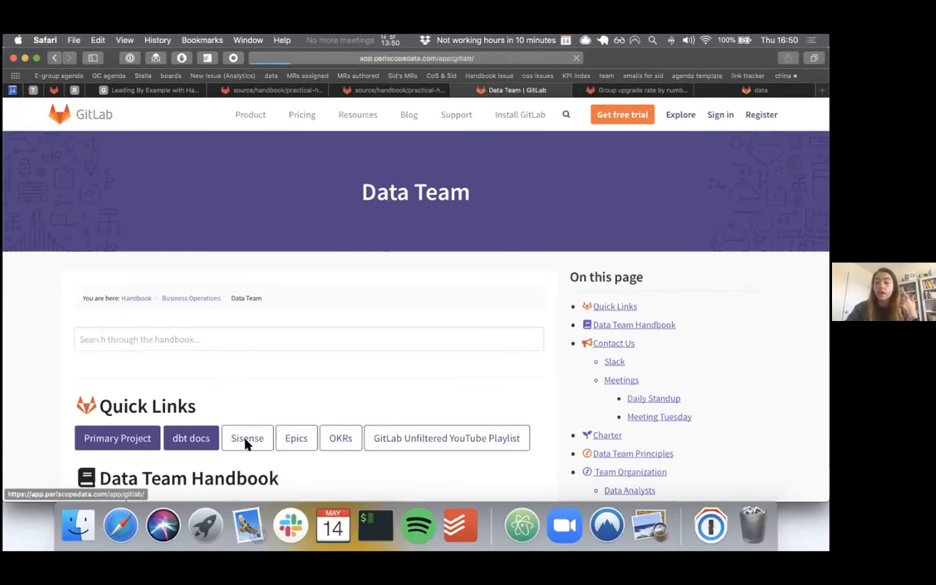
pyautogui.click(53, 58)
pyautogui.scroll(-3, 165, 413)
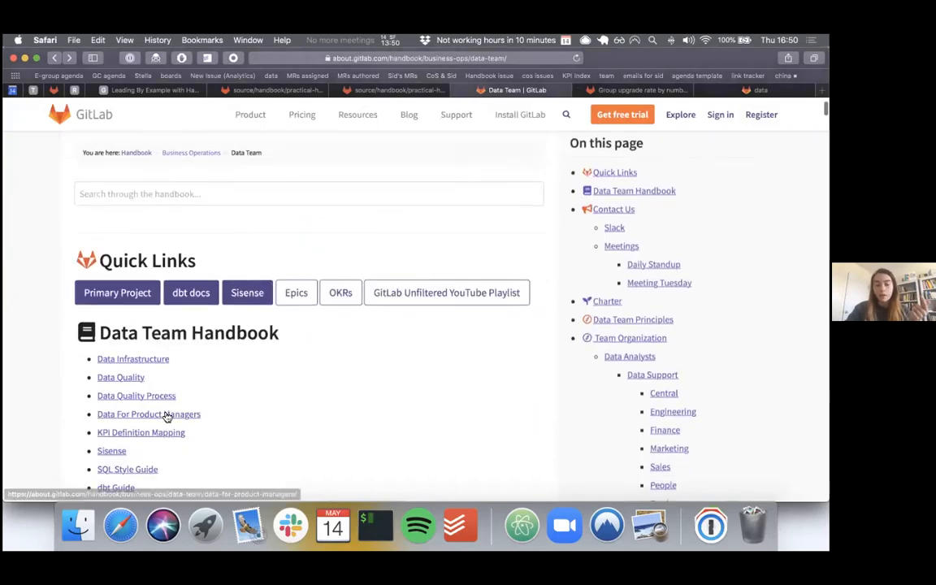
pyautogui.click(112, 452)
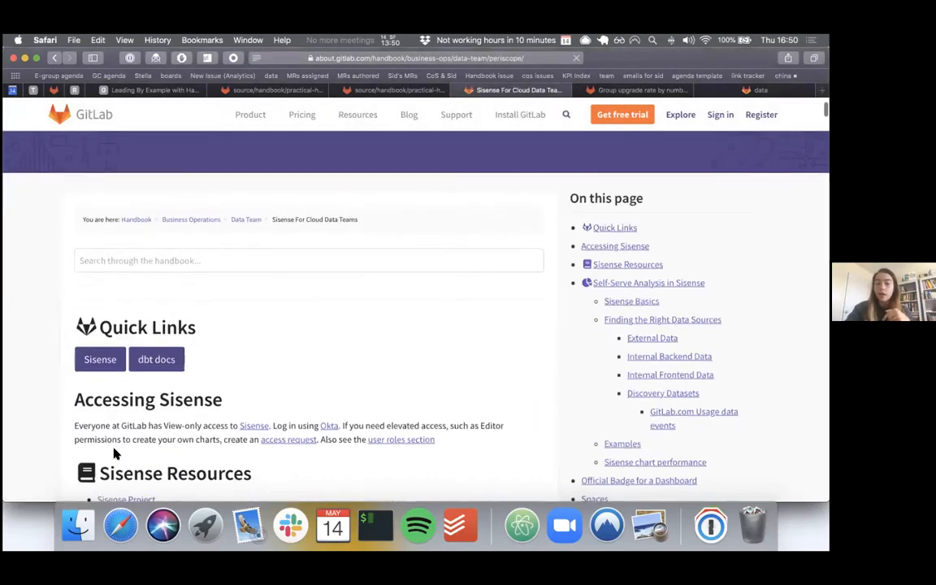
# Open the Sisense handbook page's index.html.md in the repository and display its source code.
pyautogui.scroll(-10, 114, 455)
pyautogui.scroll(-15, 113, 451)
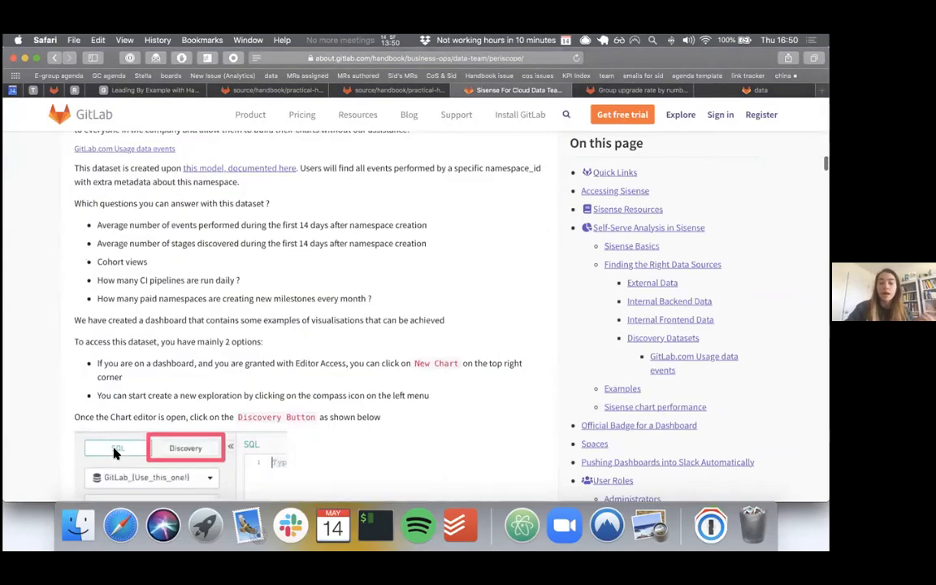
pyautogui.scroll(3, 166, 308)
pyautogui.scroll(-20, 171, 301)
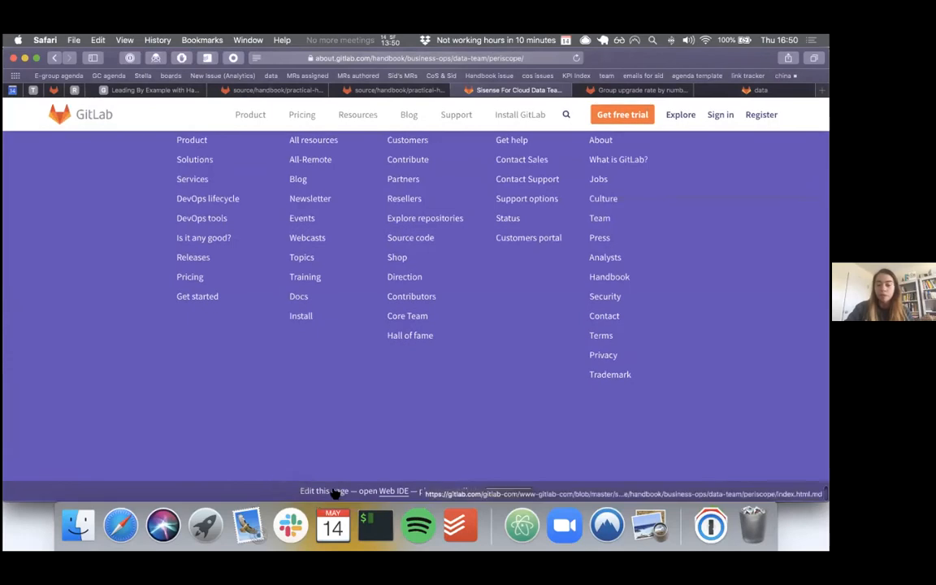
pyautogui.click(335, 492)
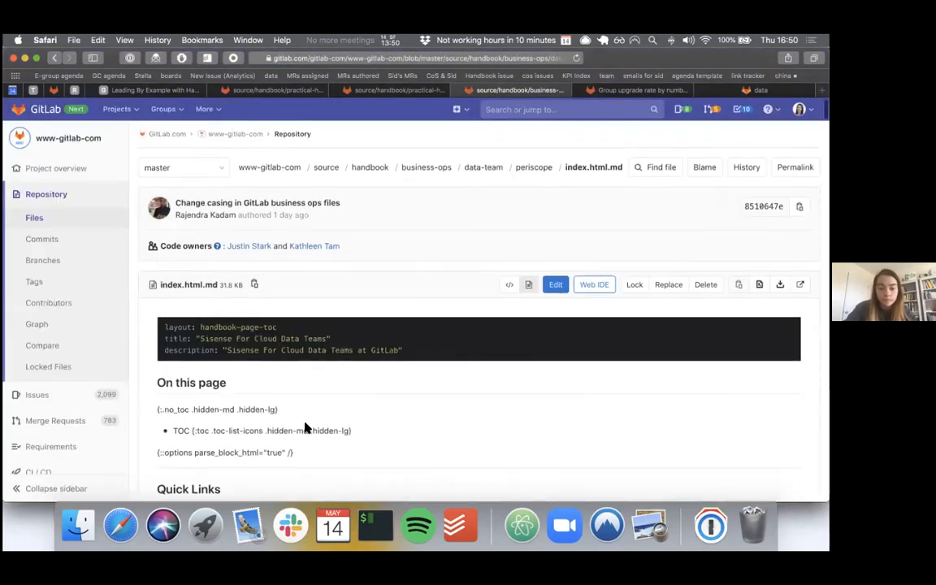
pyautogui.scroll(-5, 308, 418)
pyautogui.scroll(5, 317, 408)
pyautogui.click(510, 284)
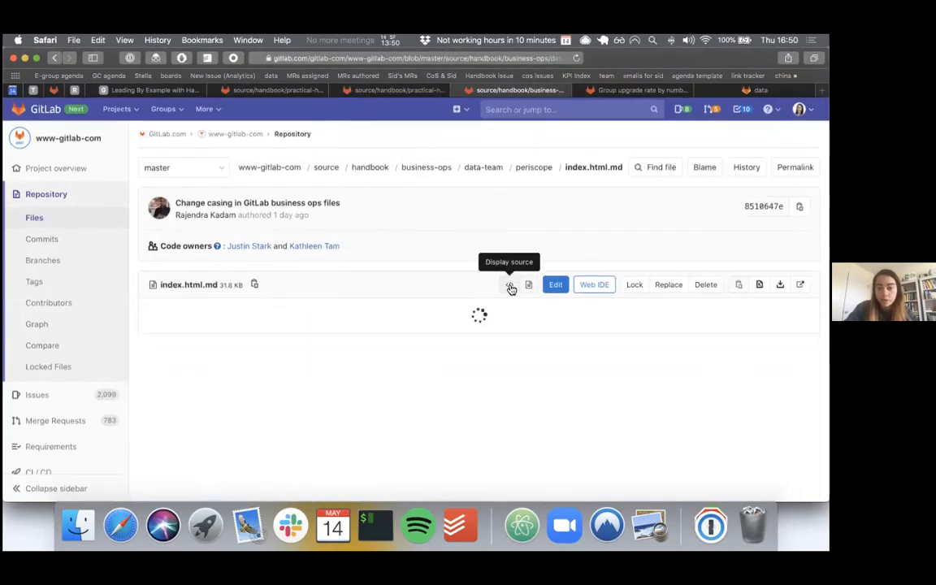
# Search the source for "!" and copy the Markdown image link to discovery.png.
pyautogui.scroll(-8, 484, 342)
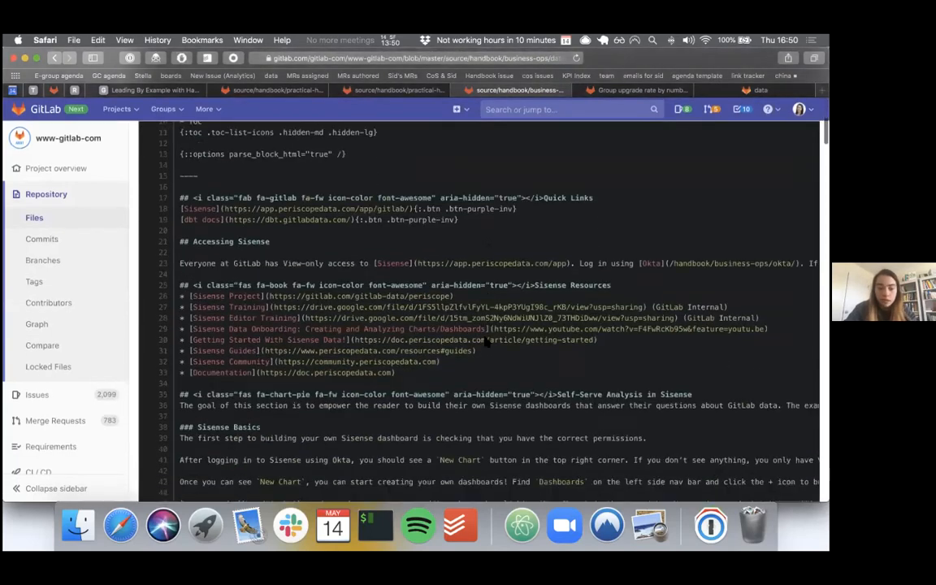
pyautogui.press('super+f')
pyautogui.write('!')
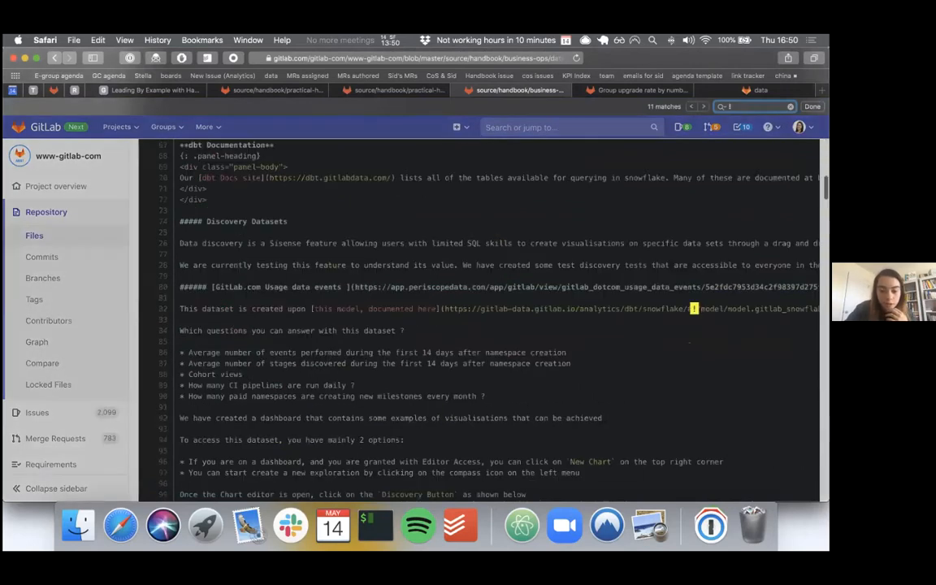
pyautogui.press('Return')
pyautogui.press('Return')
pyautogui.moveTo(528, 306); pyautogui.dragTo(181, 309)
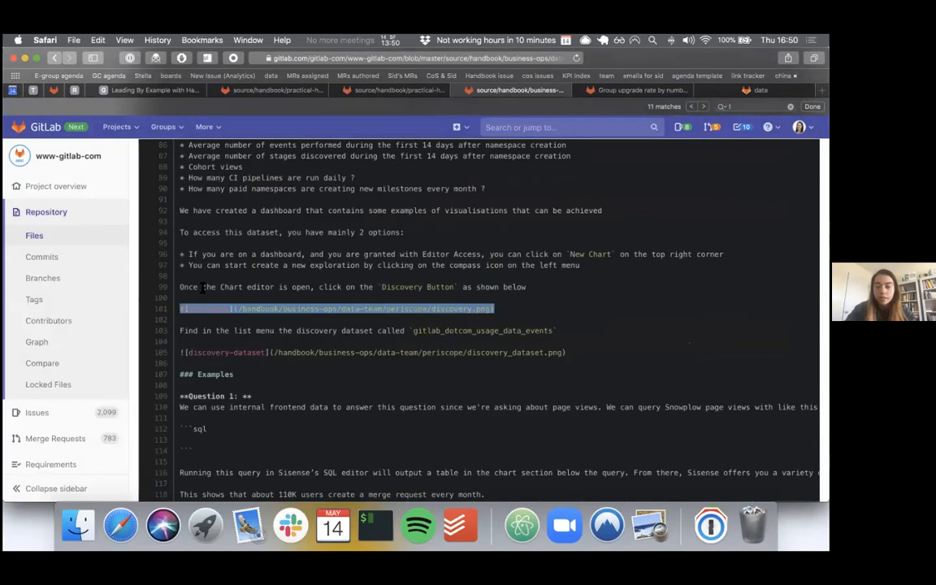
# Paste the image link below the "Adding an image" heading in the practical handbook edits file and set its alt text to "picture".
pyautogui.click(390, 91)
pyautogui.click(358, 460)
pyautogui.press('super+v')
pyautogui.click(241, 461)
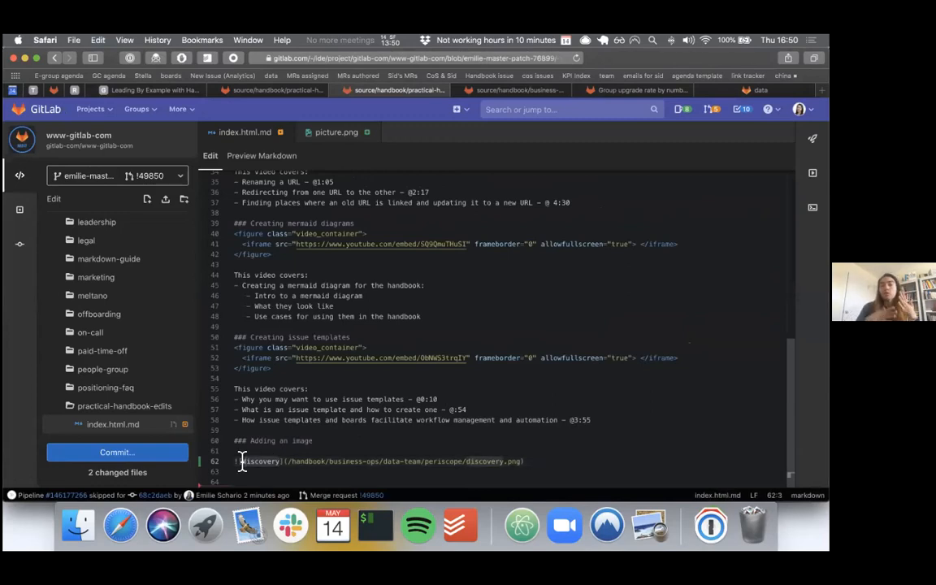
pyautogui.doubleClick(242, 461)
pyautogui.write('picture')
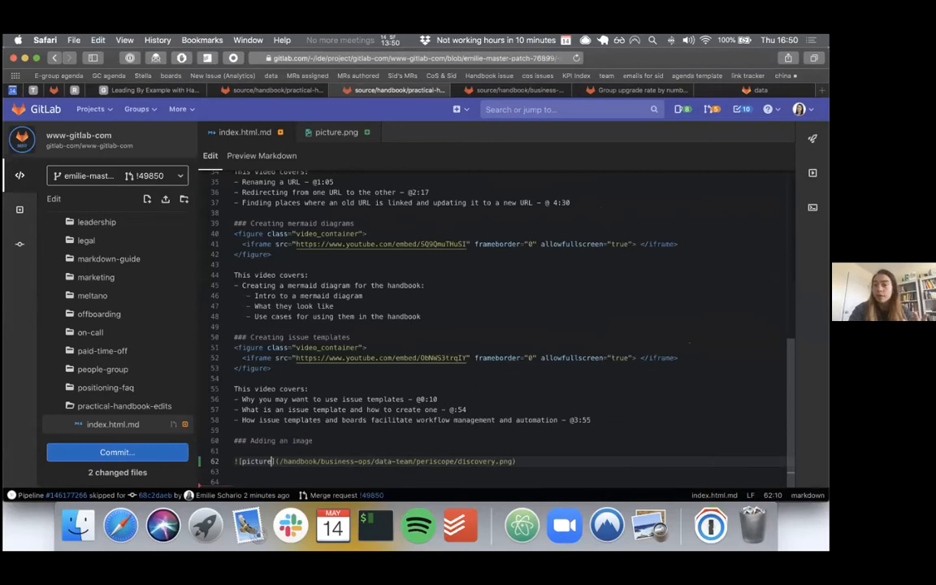
# Extend the image's alt text to "picture-of-study-group" and cut the path /handbook/practical-handbook-edits/ from the live handbook page's address.
pyautogui.write('-of-study-group')
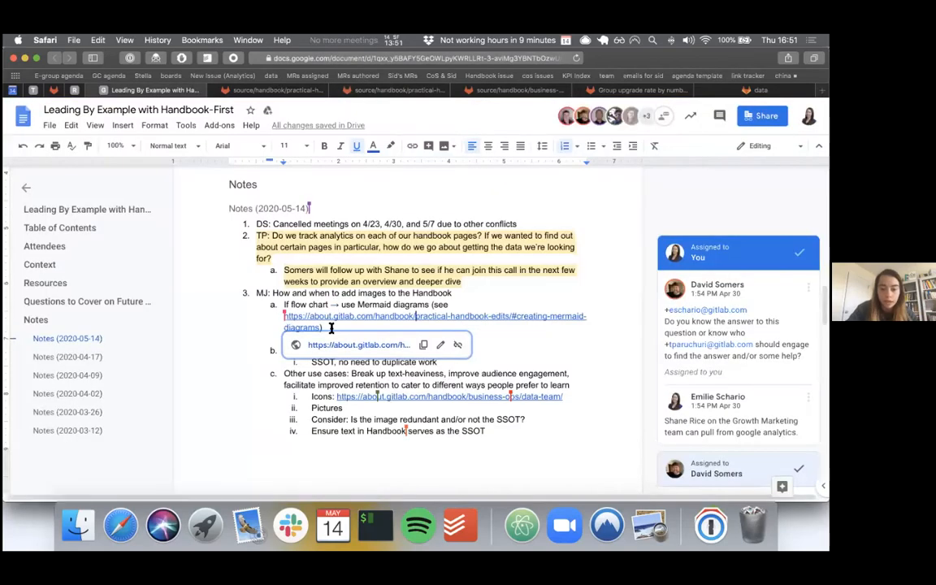
pyautogui.click(337, 345)
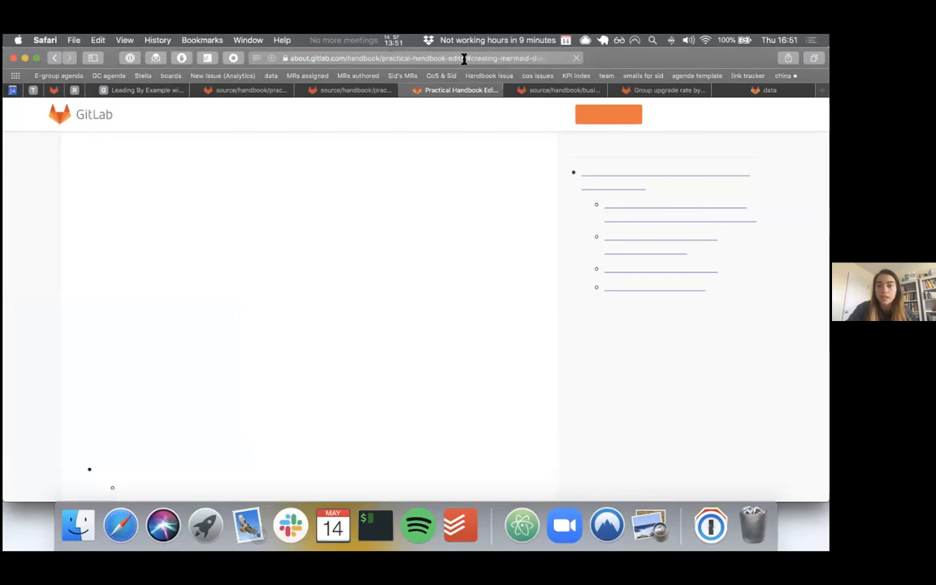
pyautogui.click(363, 58)
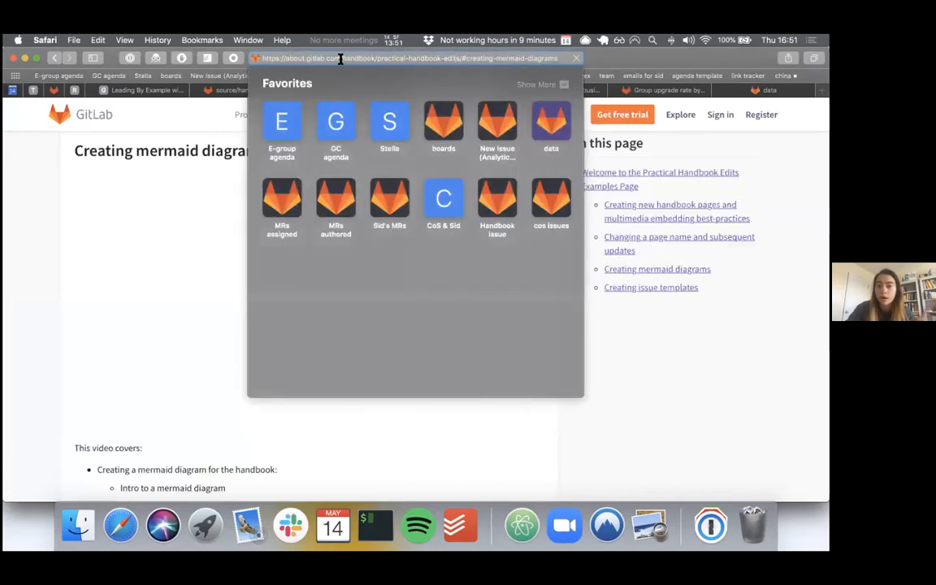
pyautogui.moveTo(410, 57); pyautogui.dragTo(466, 58)
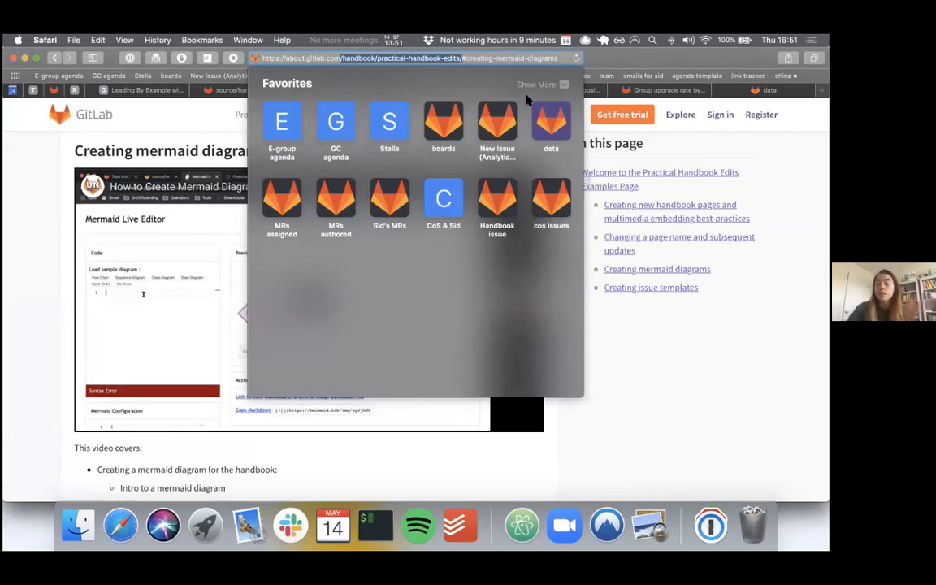
pyautogui.press('super+x')
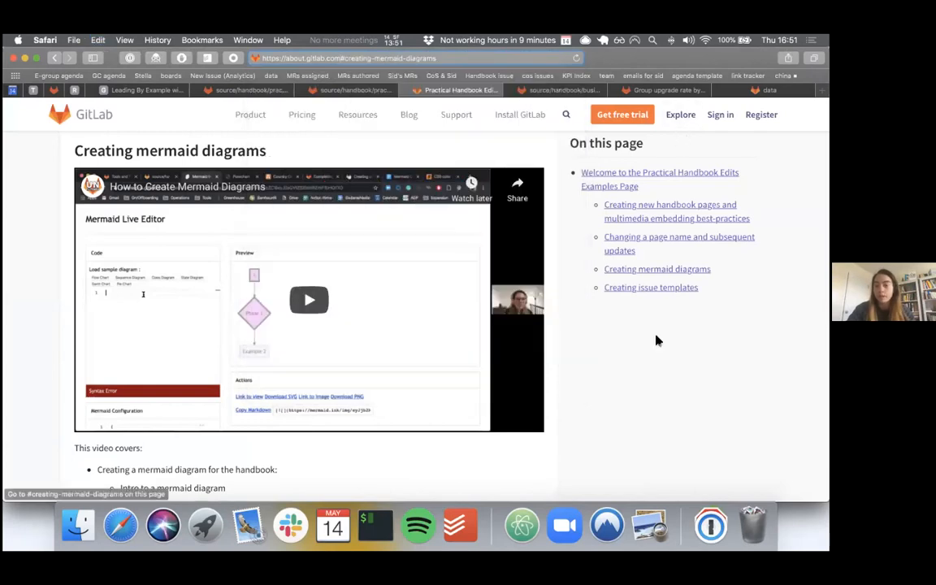
# Replace the image link's path in index.html.md with /handbook/practical-handbook-edits/picture.png.
pyautogui.click(367, 91)
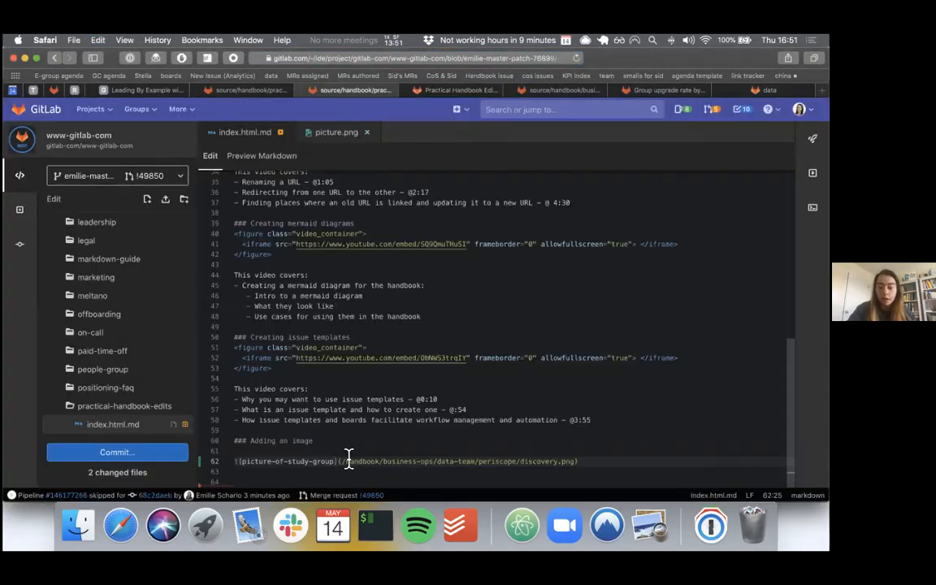
pyautogui.moveTo(341, 461); pyautogui.dragTo(469, 460)
pyautogui.press('super+v')
pyautogui.press('Right')
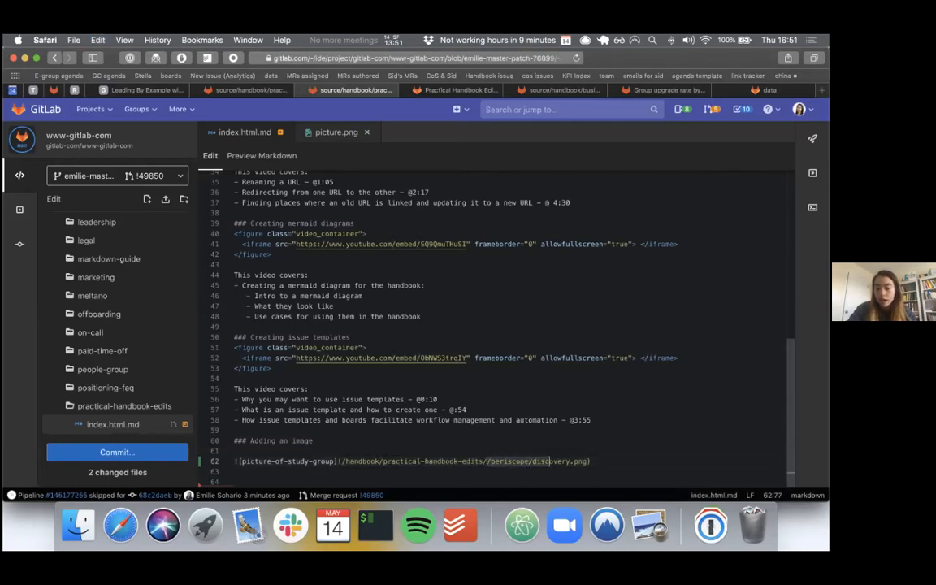
pyautogui.write('pictur')
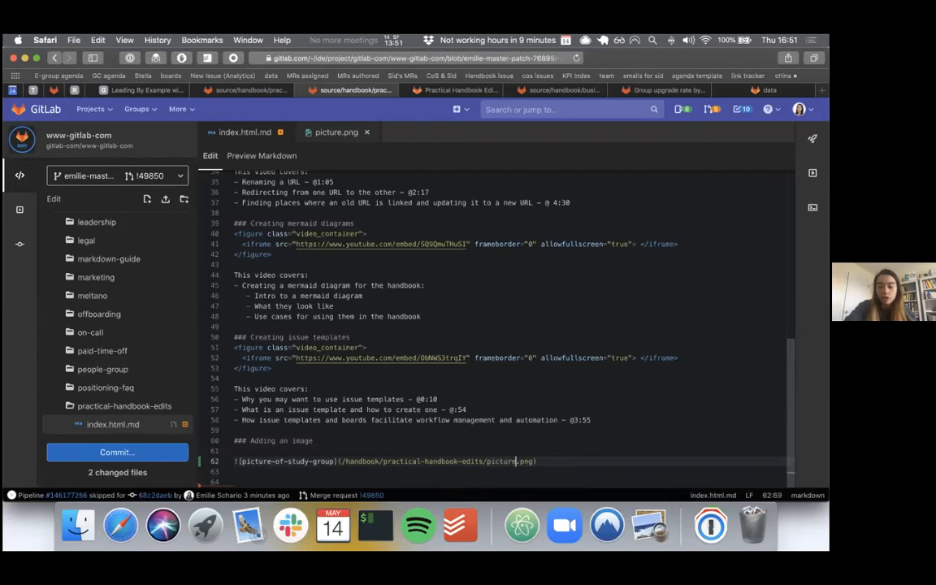
# Commit both changed files to the existing merge request branch with the message "Add image and add to page".
pyautogui.scroll(-3, 98, 374)
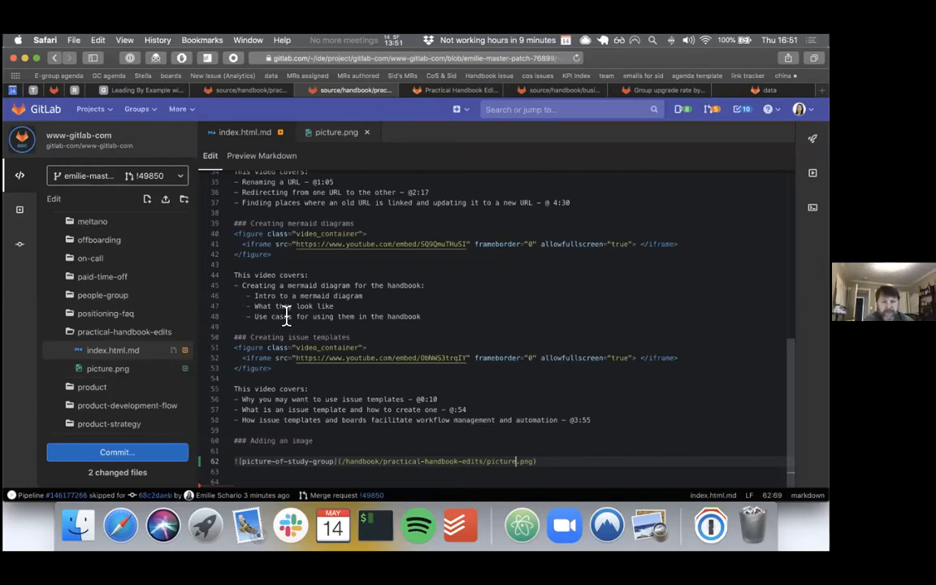
pyautogui.click(147, 452)
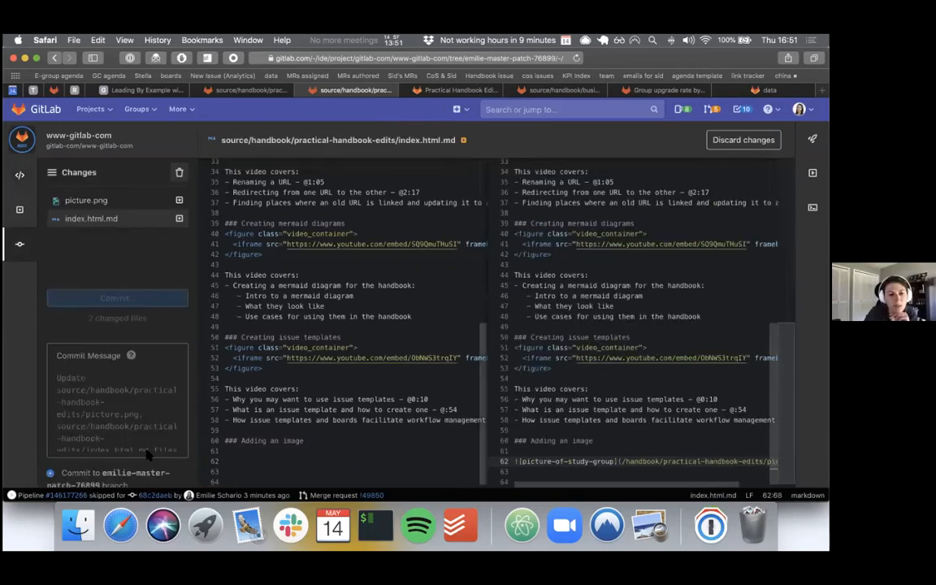
pyautogui.click(159, 354)
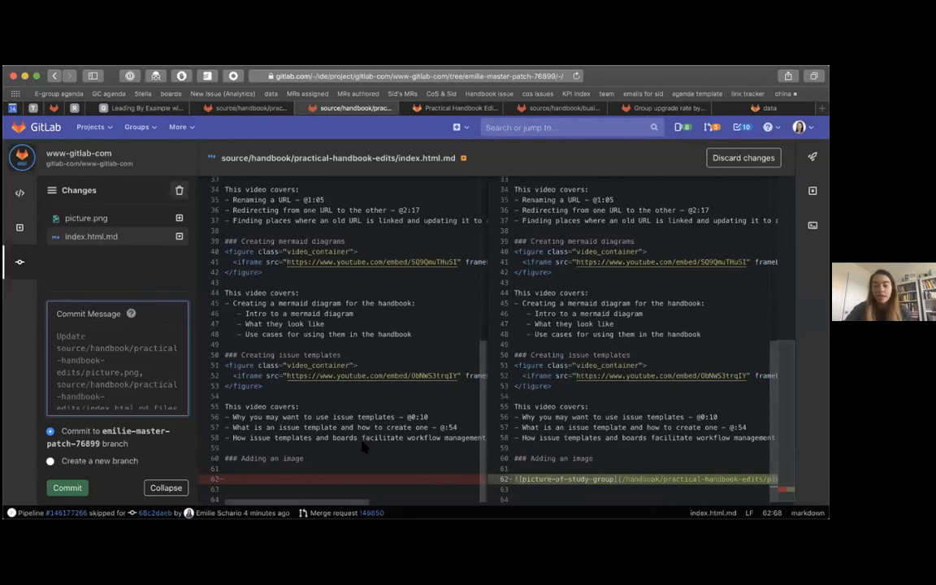
pyautogui.write('Ad')
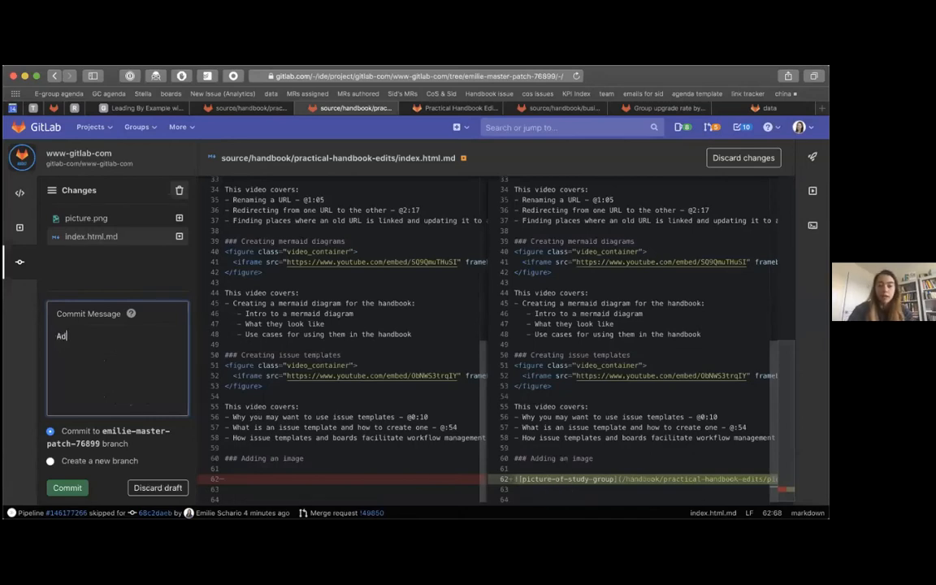
pyautogui.write('d image and add to page')
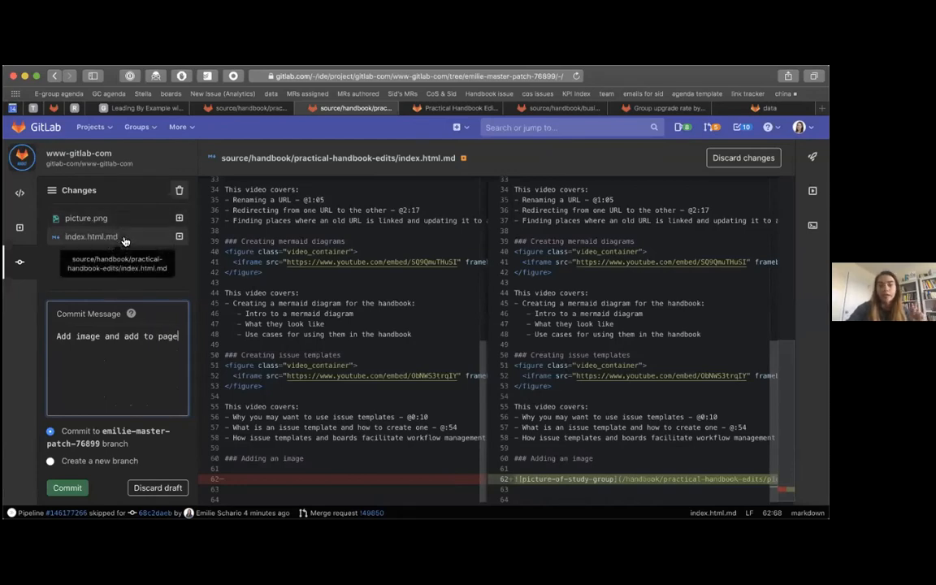
pyautogui.click(70, 488)
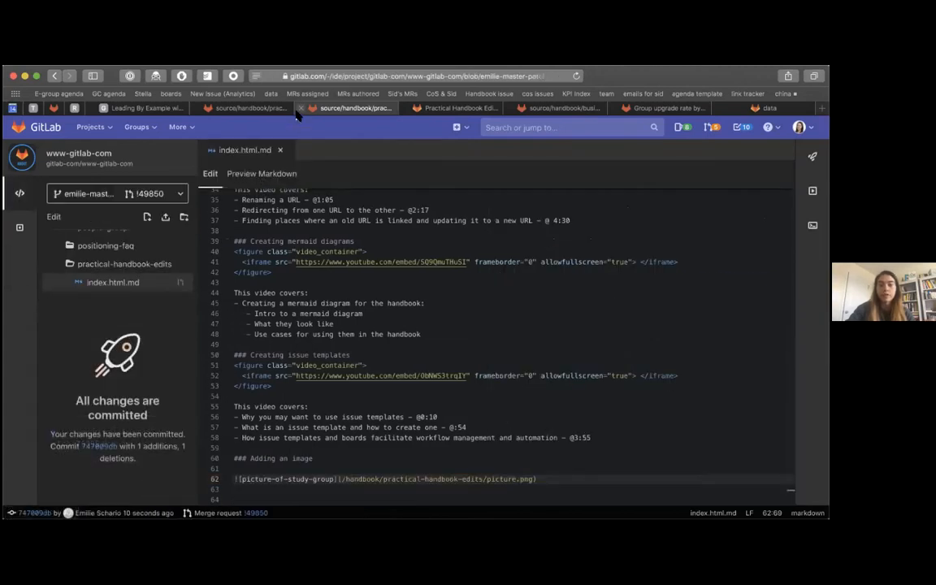
# Close the Web IDE tab, open "Add image section to the handbook" from the assigned merge requests, and check its pipeline status.
pyautogui.click(299, 108)
pyautogui.click(307, 93)
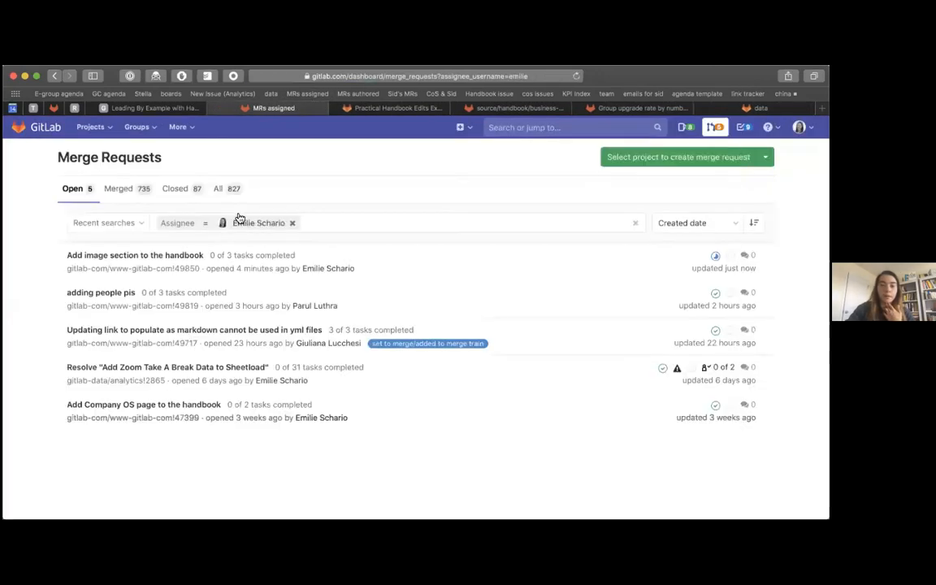
pyautogui.click(150, 257)
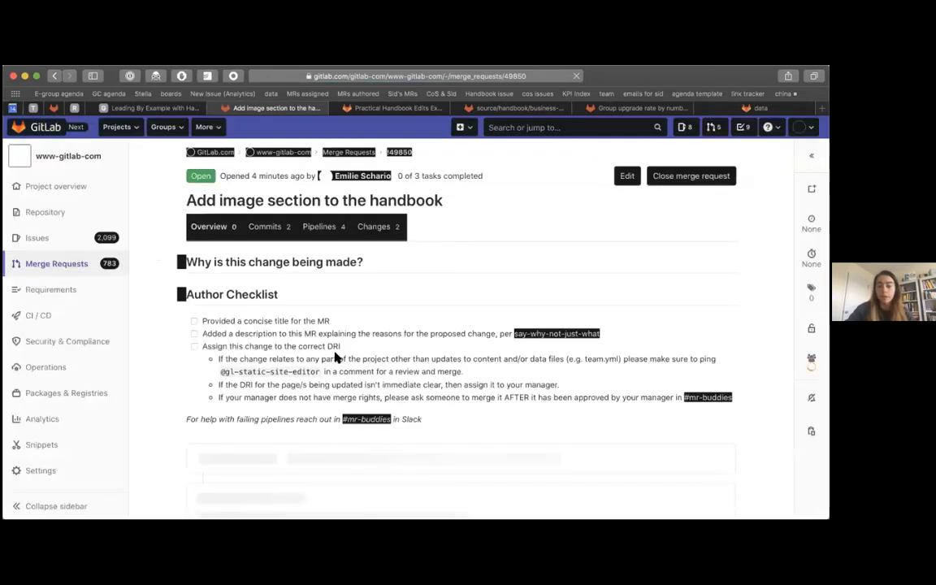
pyautogui.scroll(-3, 359, 376)
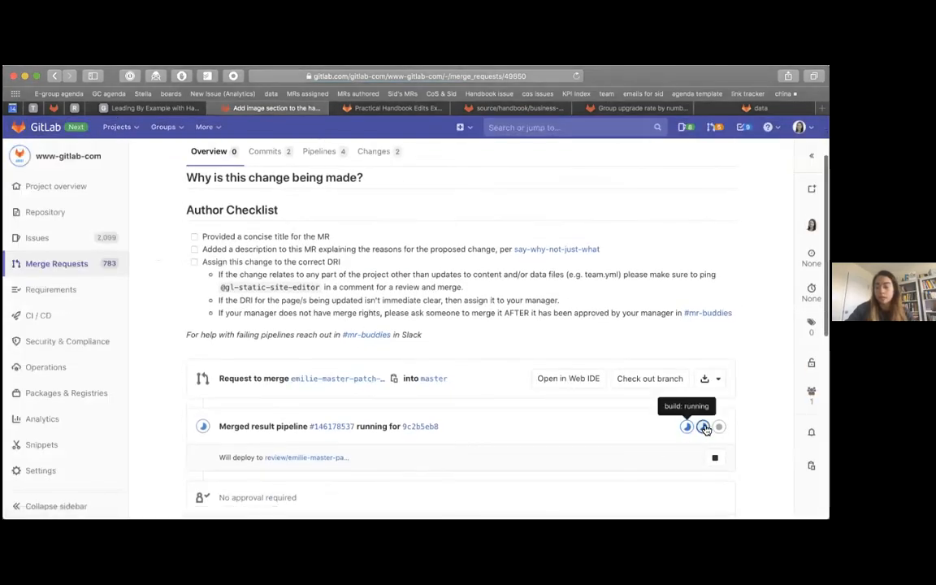
# Open the merge request page's web address for editing.
pyautogui.click(526, 76)
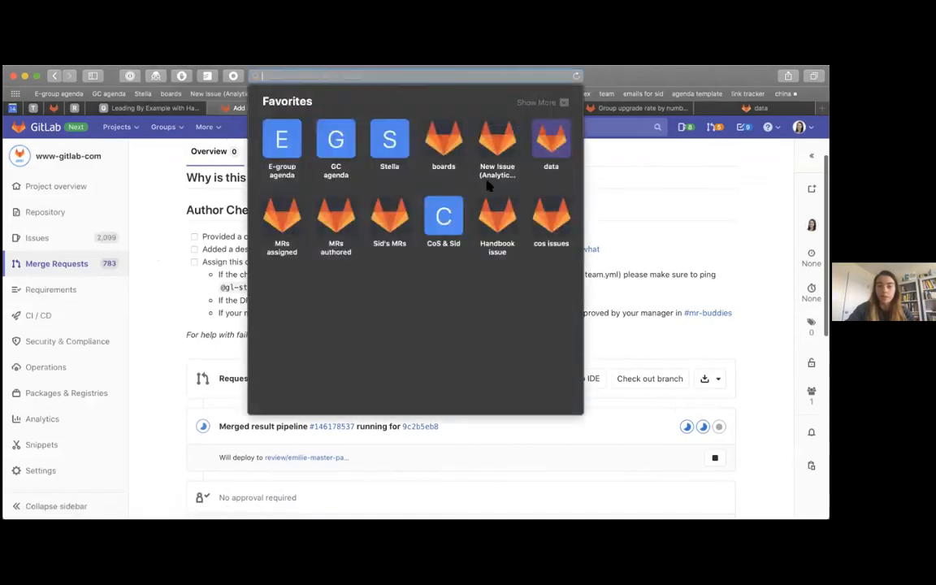